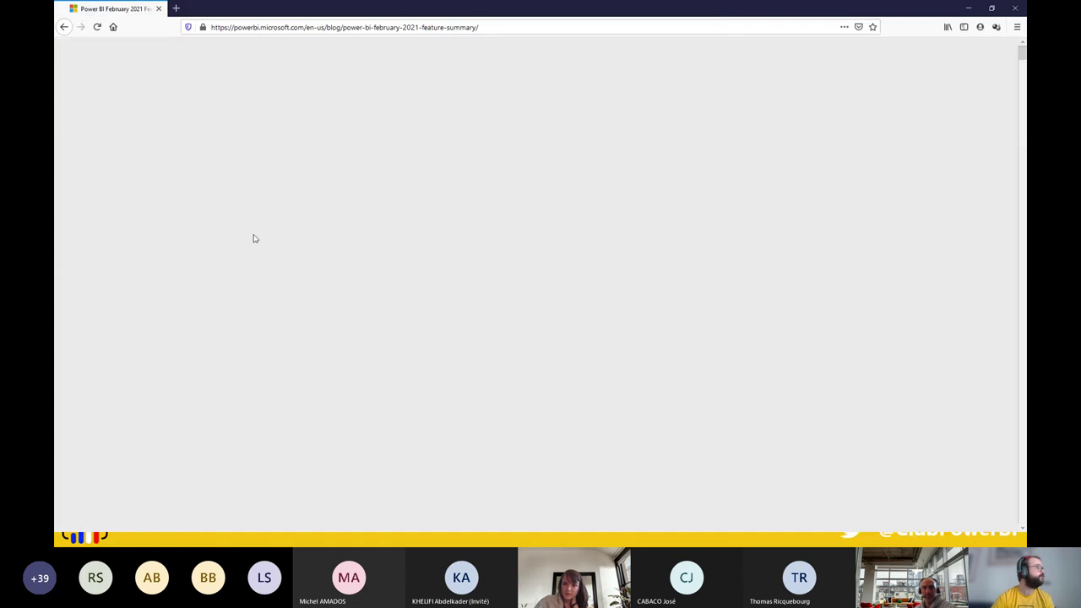
Go to the Search Bar section of the Power BI February 2021 feature summary article.
scroll(285, 149, "down", 5)
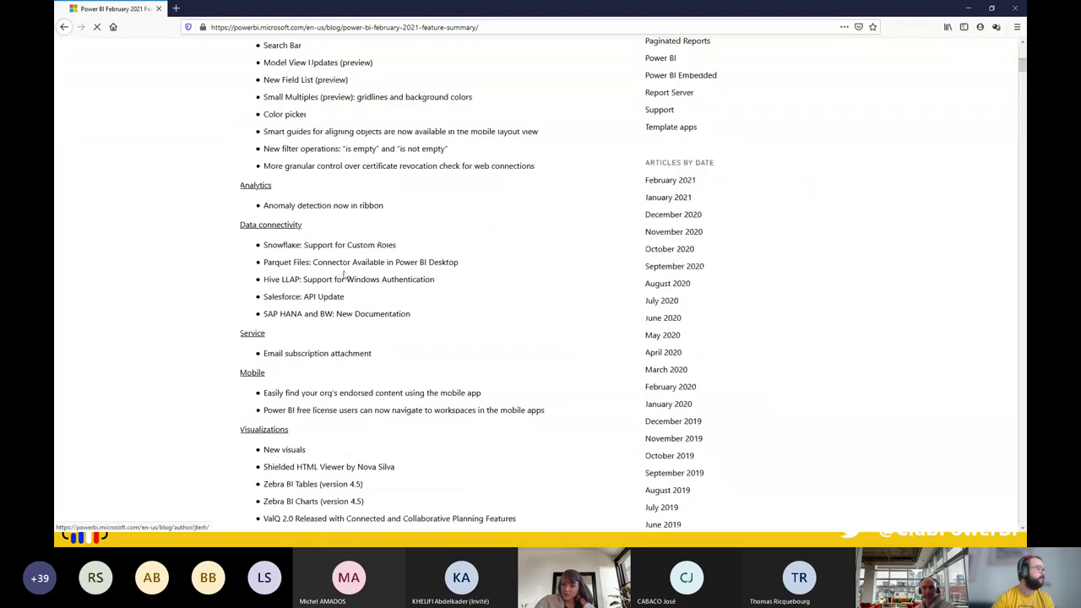
left_click(277, 46)
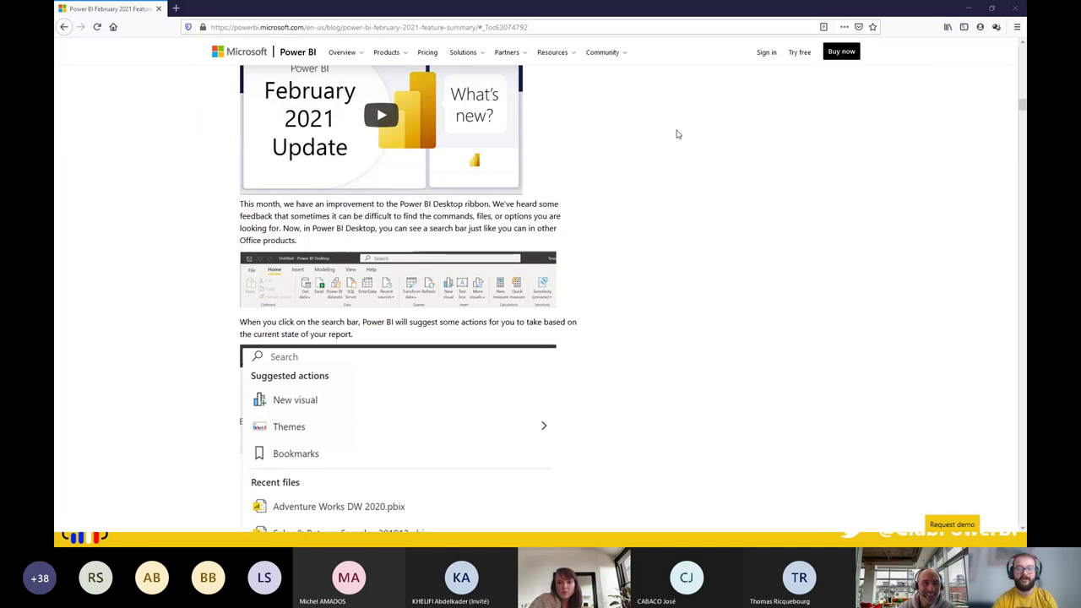
Switch to Power BI Desktop and set the application language to Anglais (États-Unis) in the global regional settings.
key("alt+Tab")
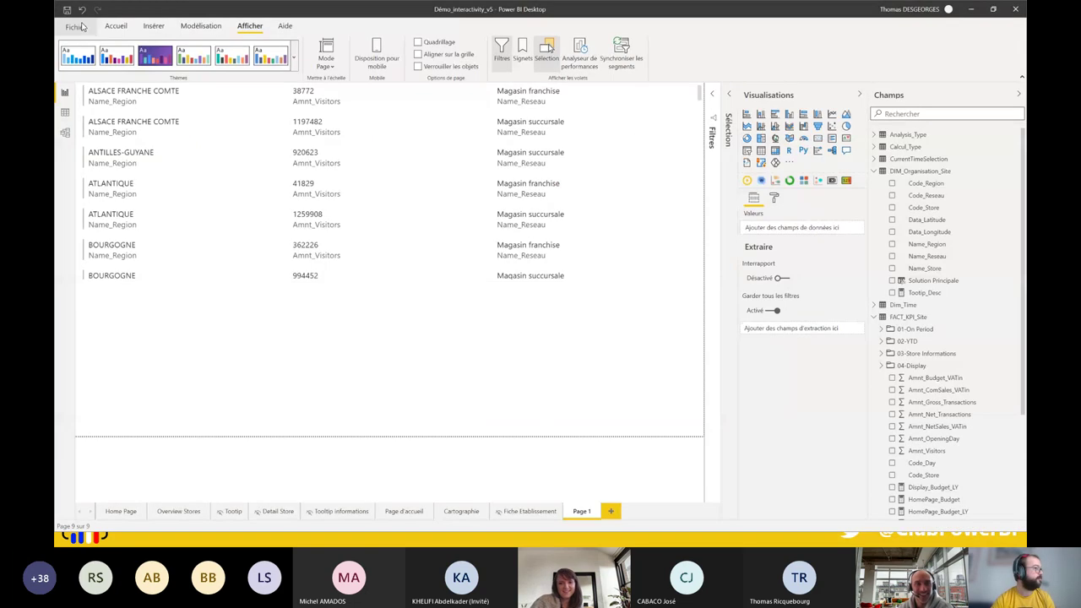
left_click(76, 26)
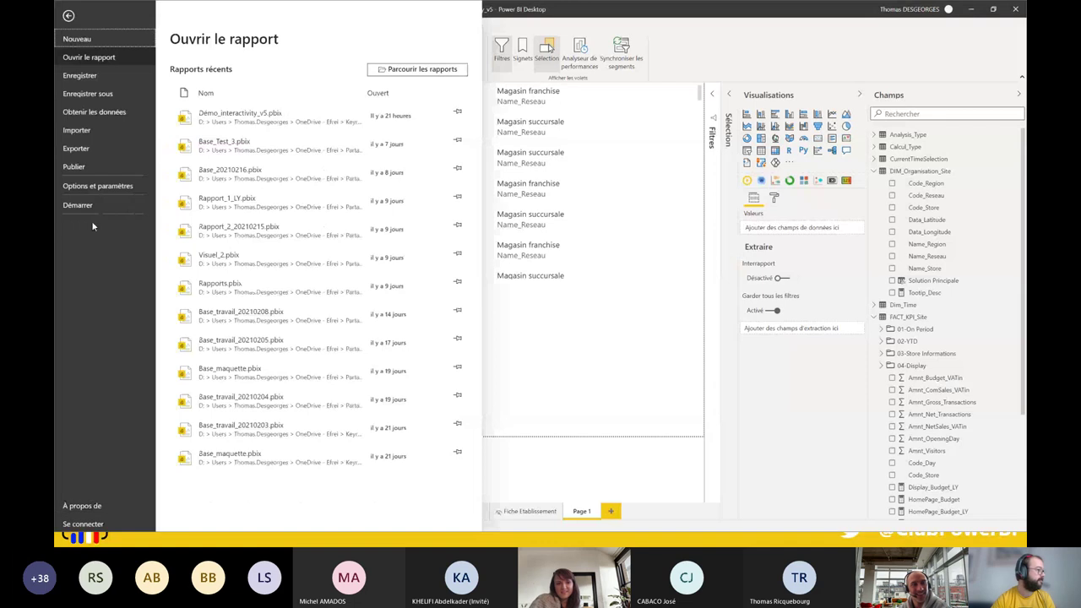
left_click(94, 186)
key("Escape")
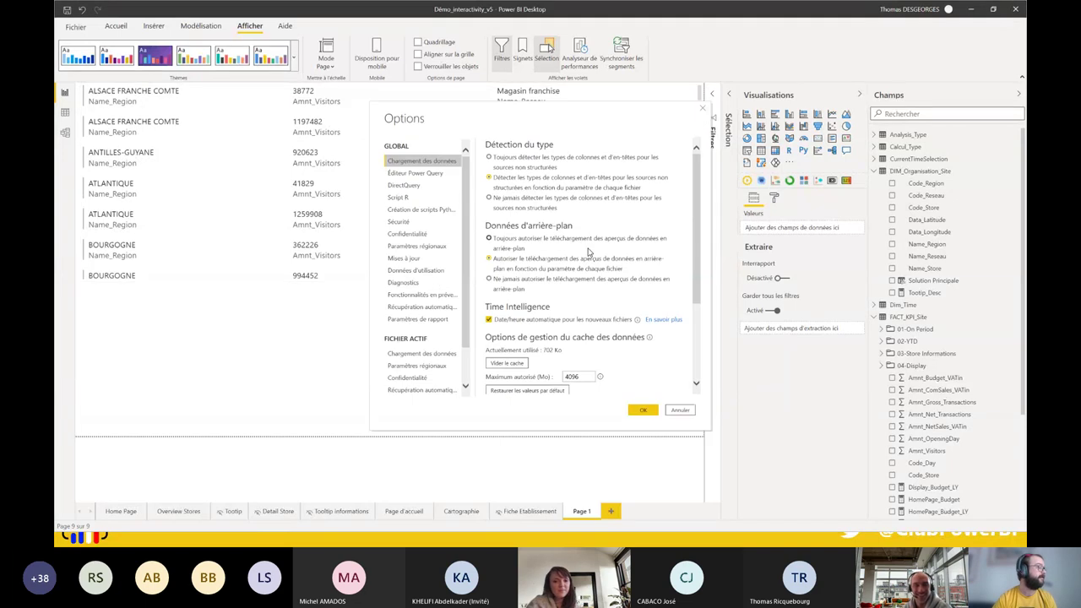
left_click(427, 246)
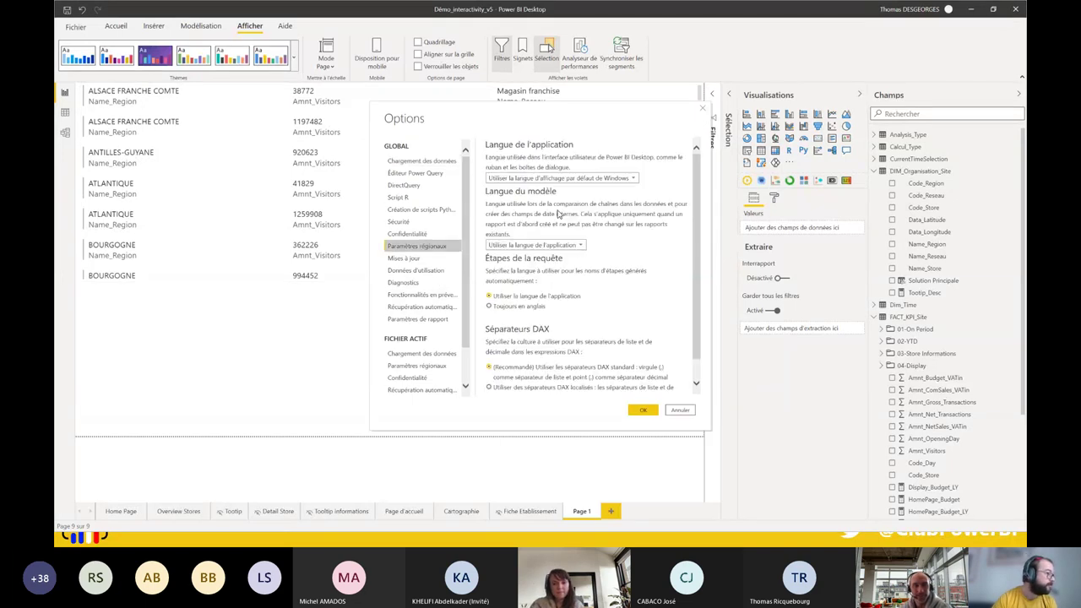
left_click(546, 179)
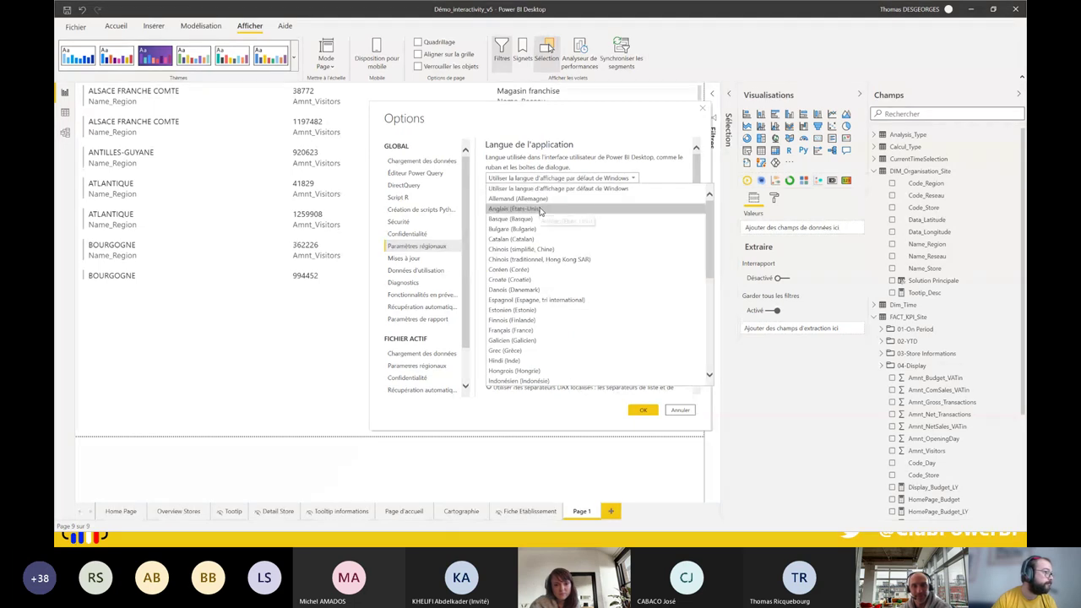
left_click(540, 211)
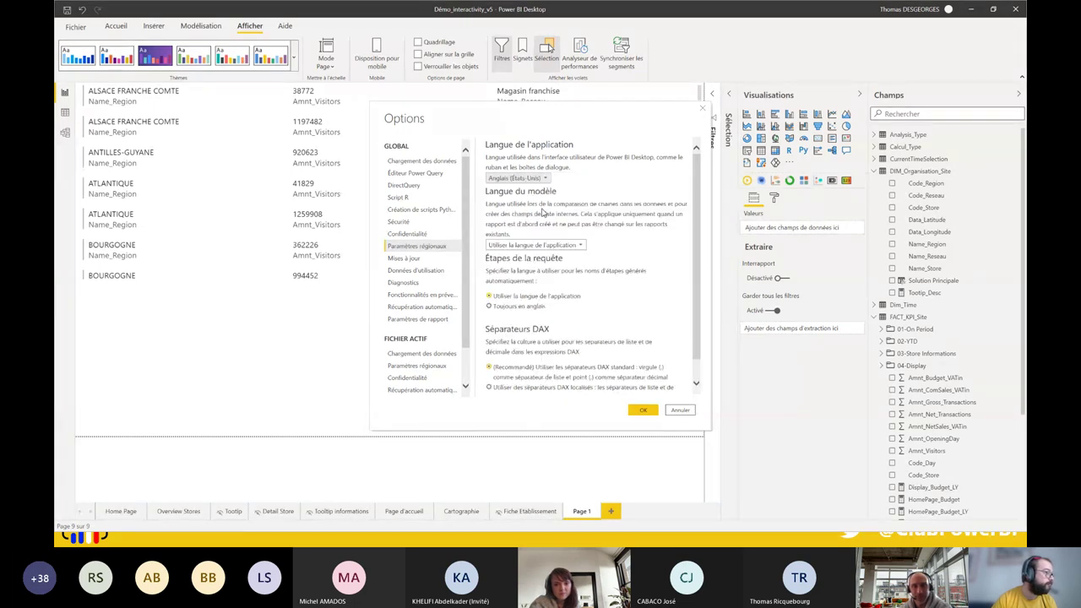
left_click(642, 409)
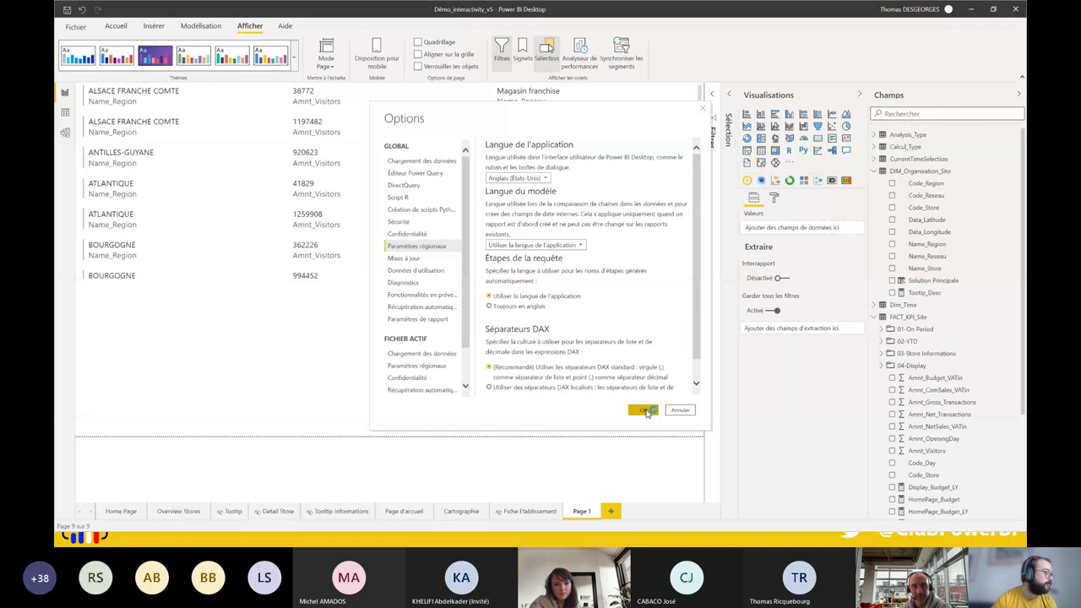
left_click(671, 292)
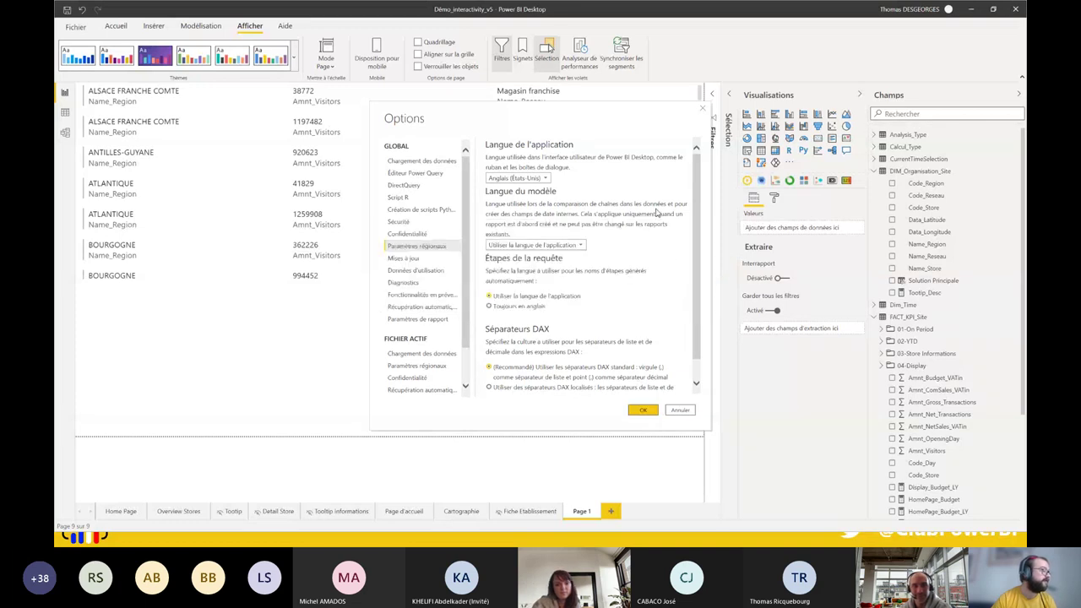
left_click(642, 408)
Close the Démo_interactivity_v5 report and save its changes.
left_click(1013, 14)
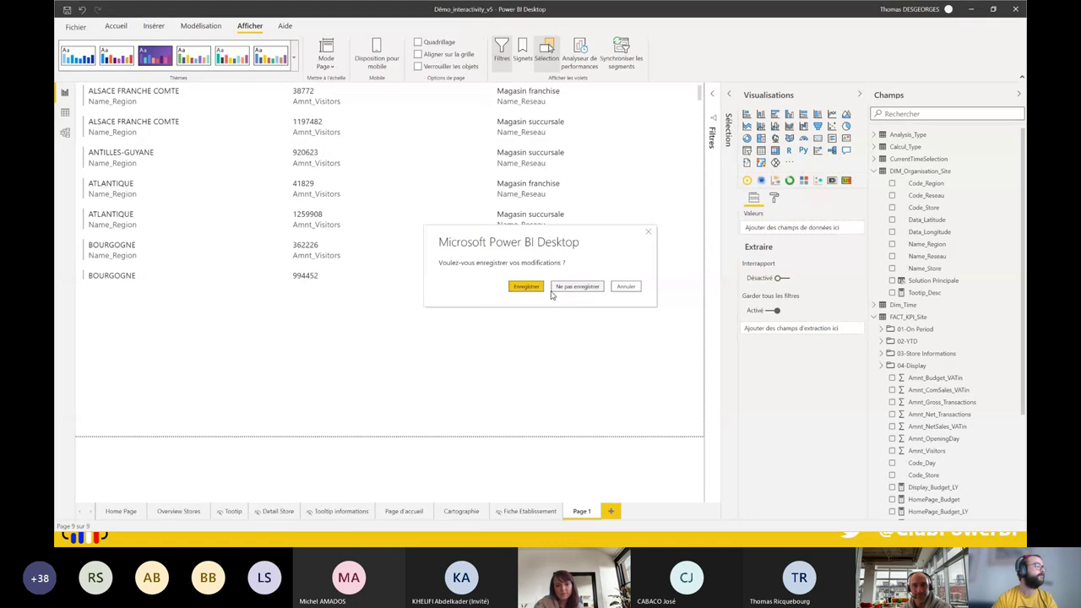
left_click(526, 287)
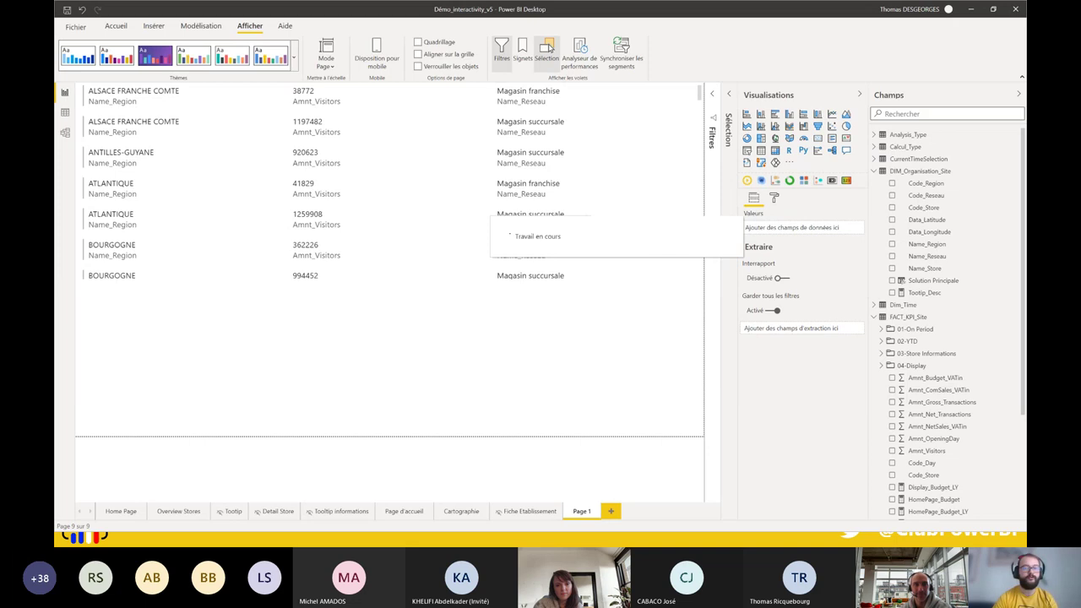
Switch to the browser and examine the article's explanation of the search bar, from suggested actions to field-specific results.
key("alt+Tab")
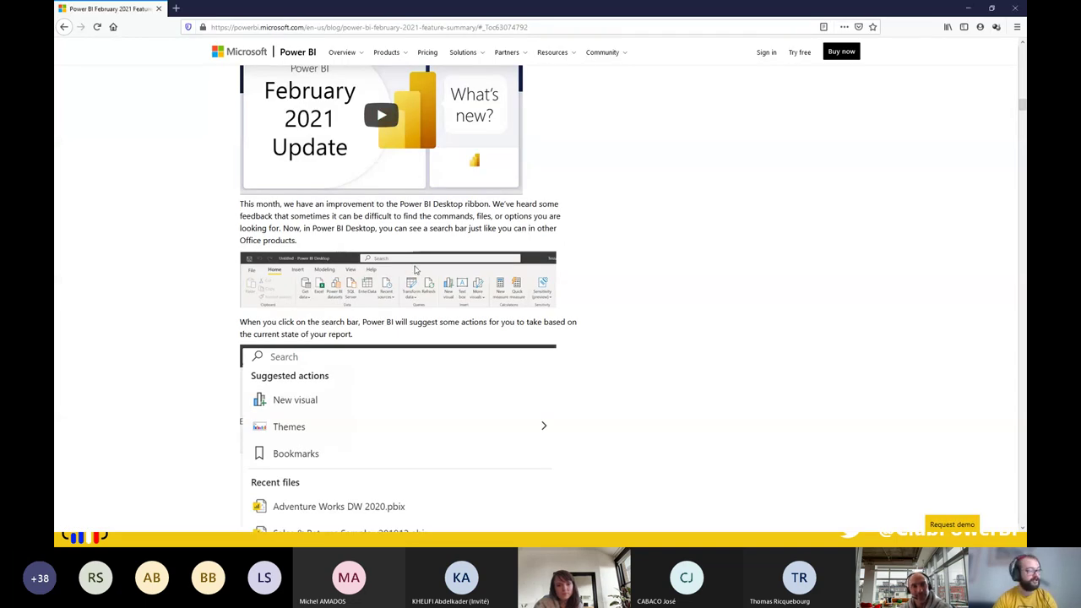
scroll(450, 298, "down", 2)
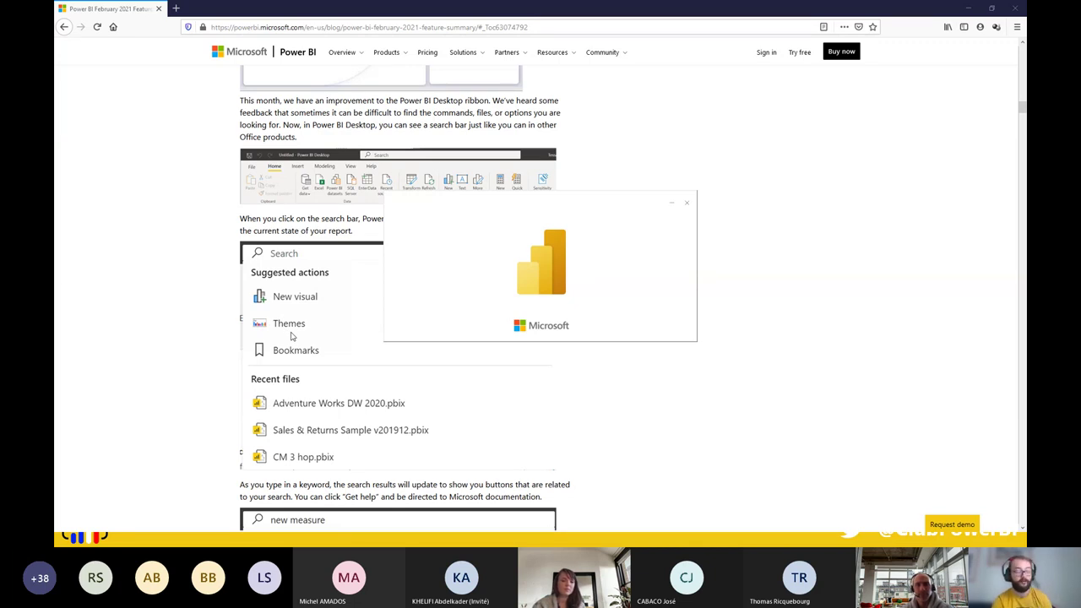
scroll(426, 352, "down", 3)
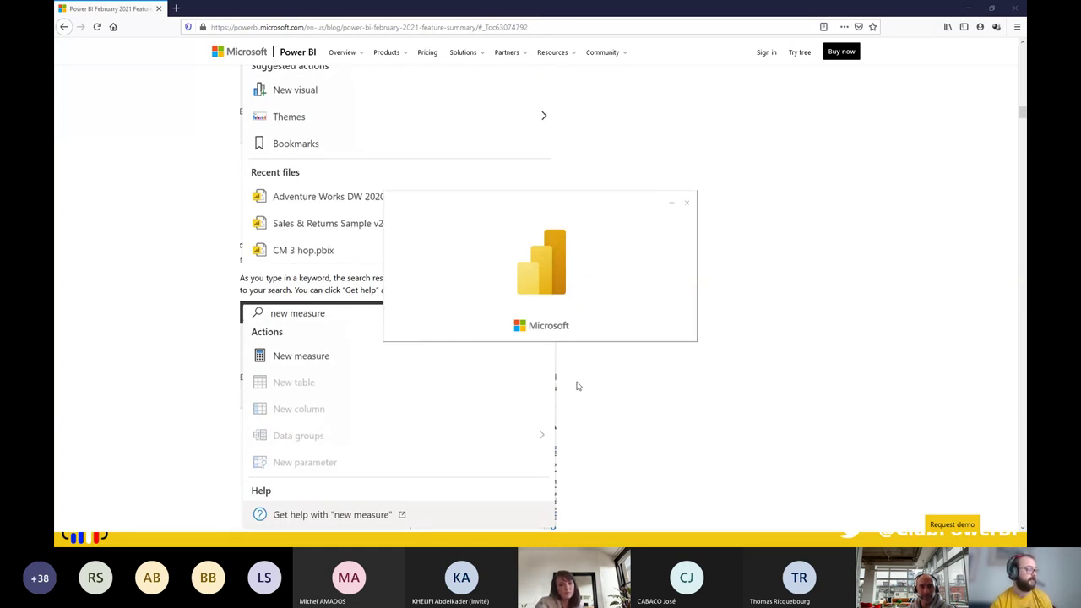
scroll(577, 386, "down", 1)
scroll(578, 384, "down", 2)
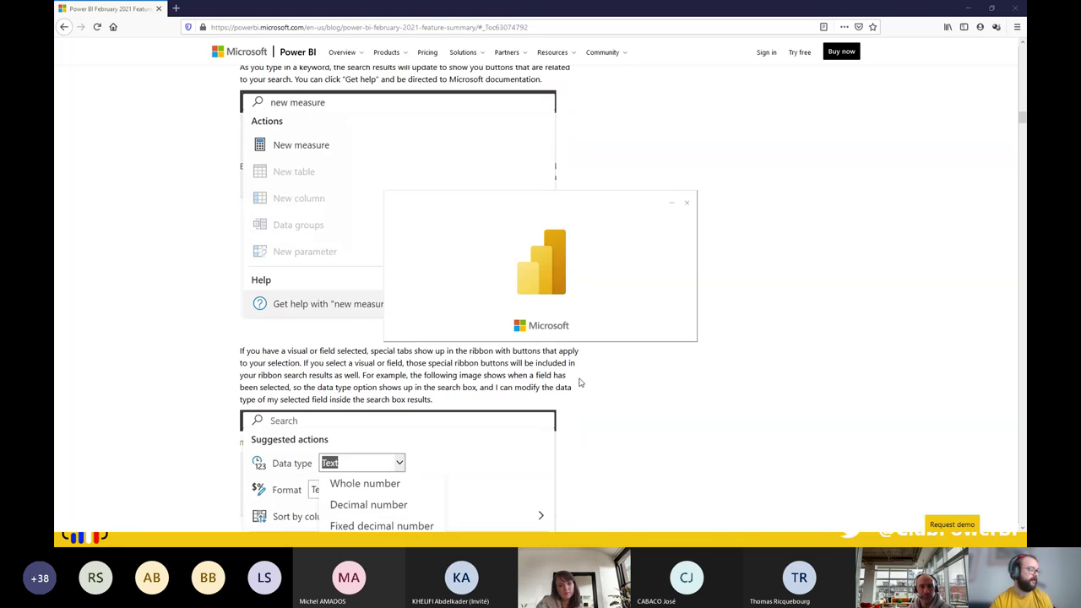
scroll(580, 381, "down", 1)
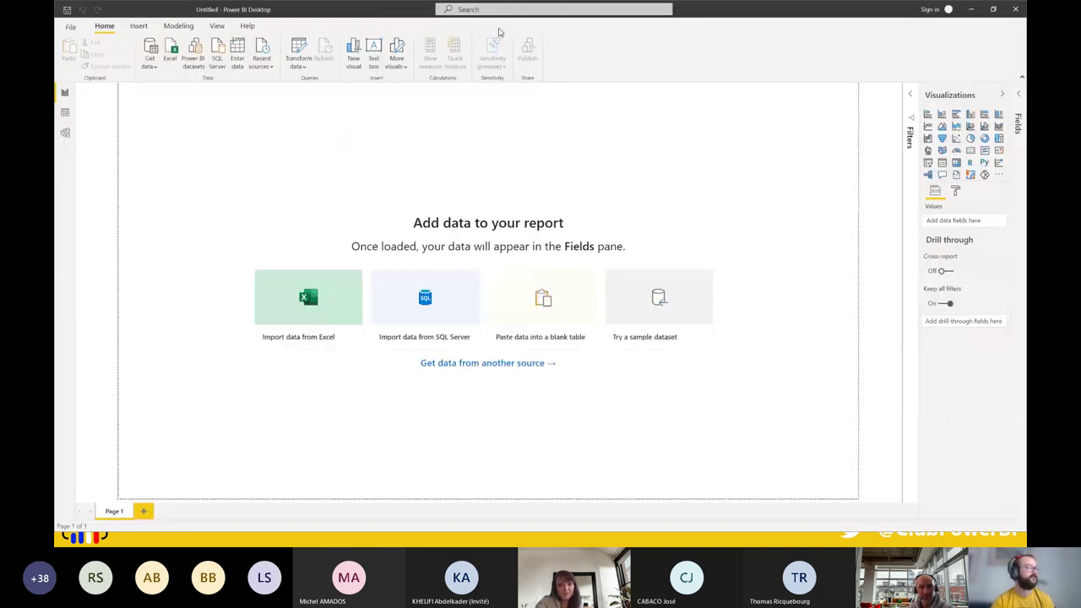
In Power BI Desktop, search the commands for "measure" and for "bookm", and view the choices under the Buttons result.
left_click(499, 10)
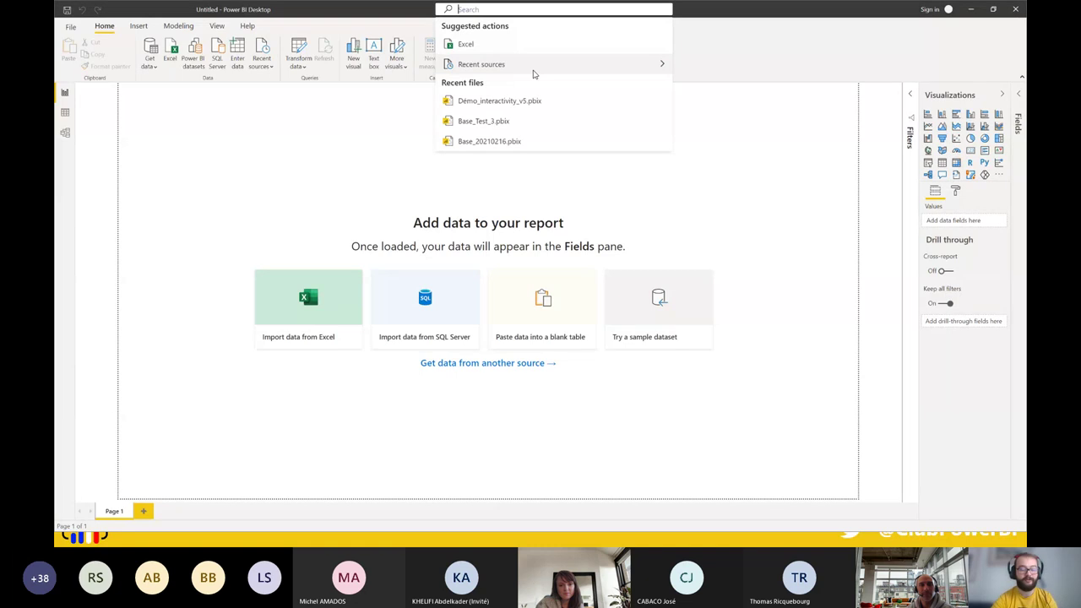
type("measure")
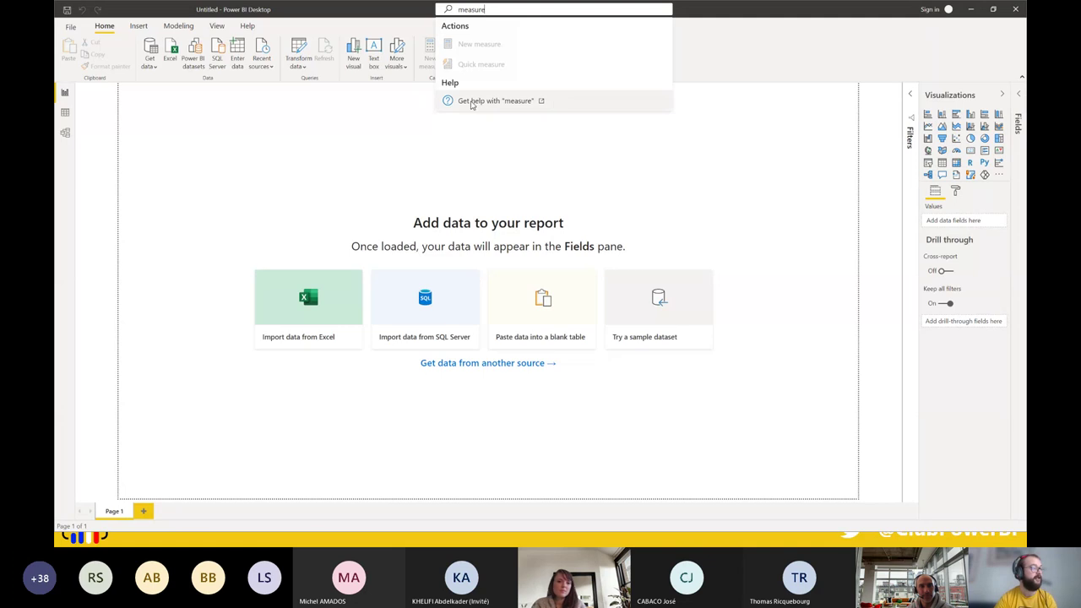
double_click(470, 9)
type("bo")
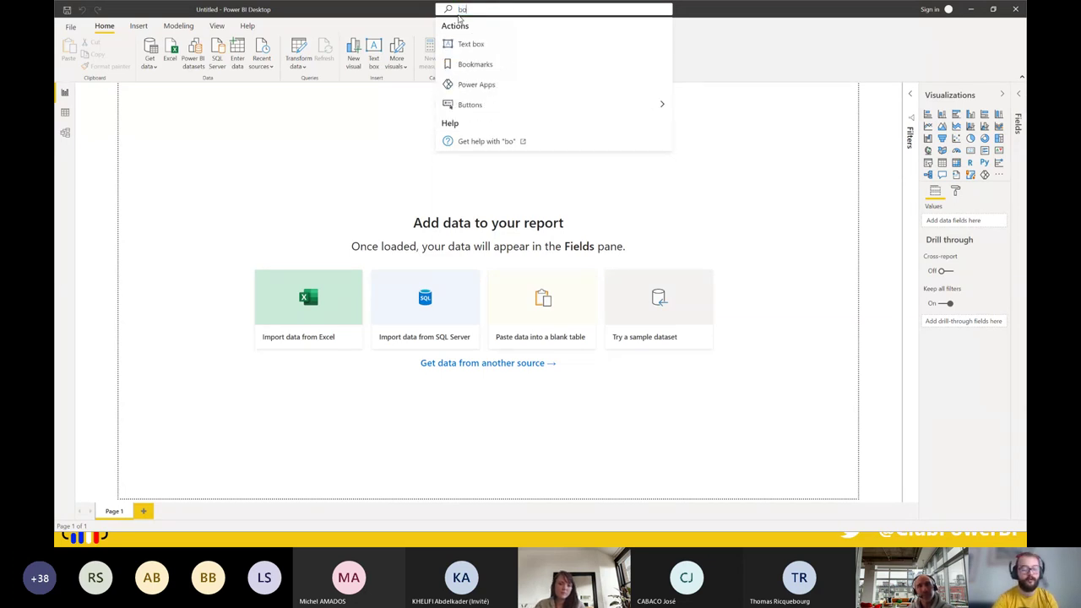
type("okm")
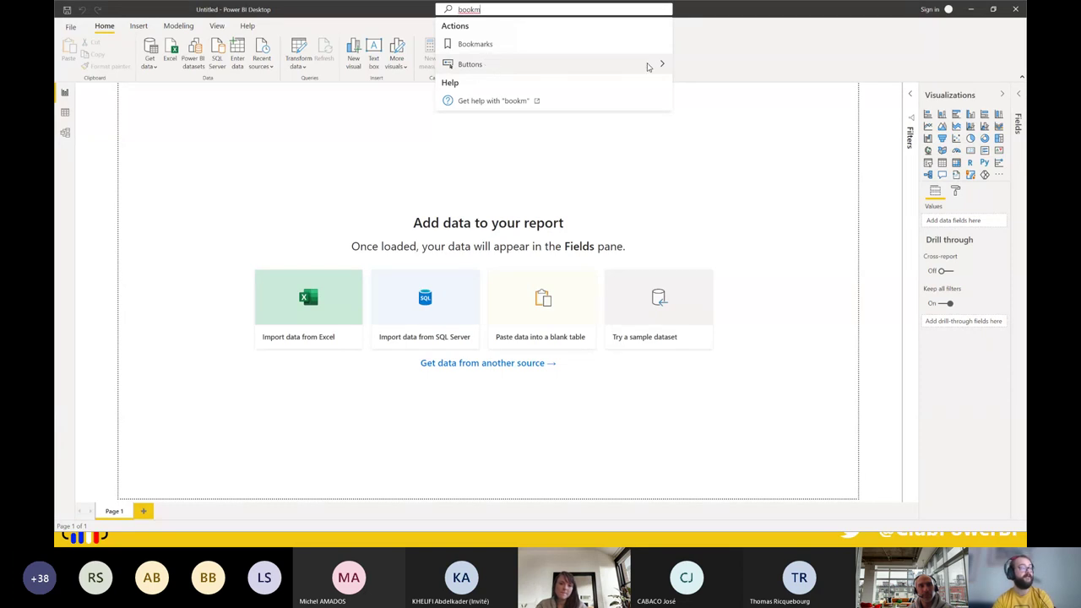
mouse_move(665, 62)
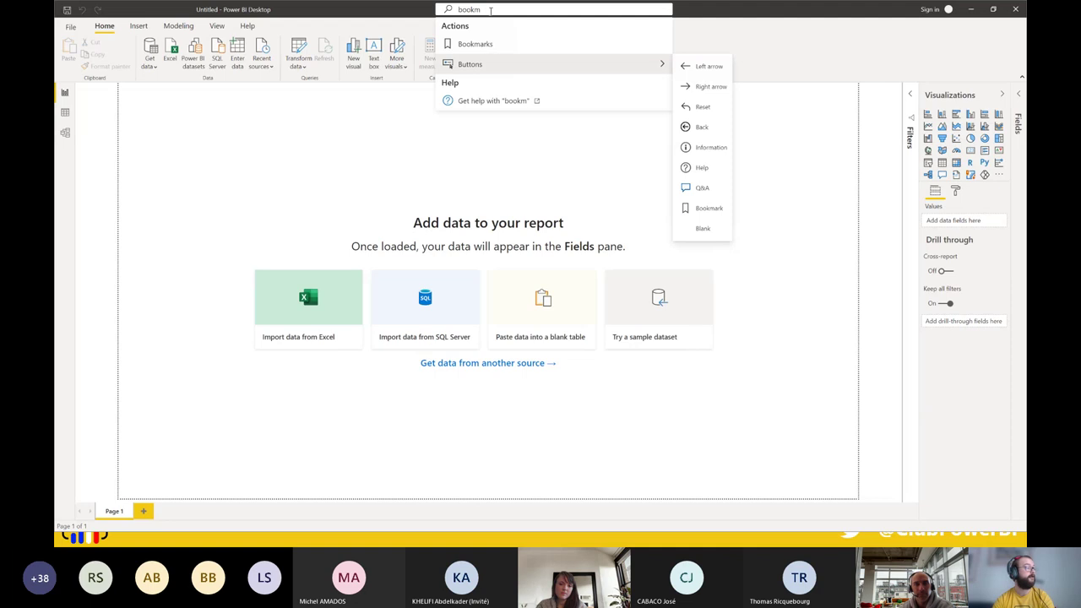
Search the commands for "butt" and clear the search text to view the suggested actions and recent files.
double_click(456, 9)
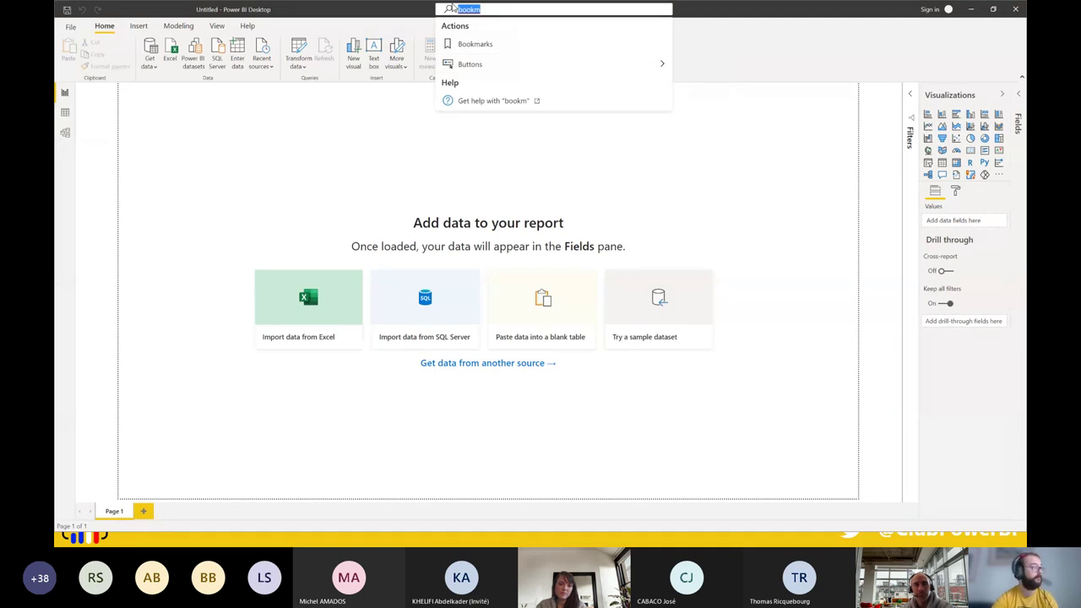
type("butt")
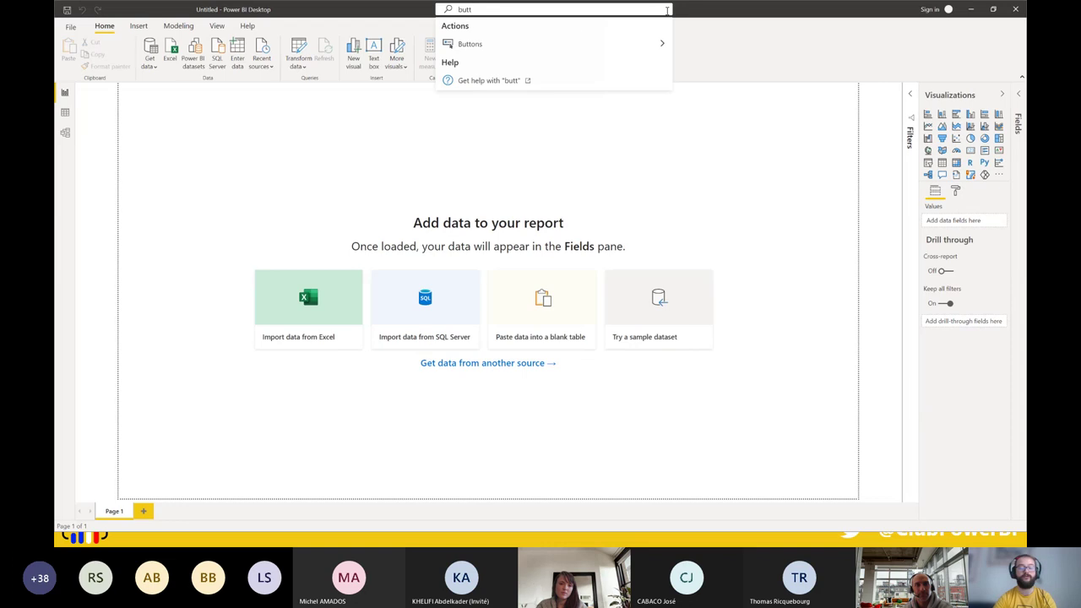
key("BackSpace")
key("BackSpace")
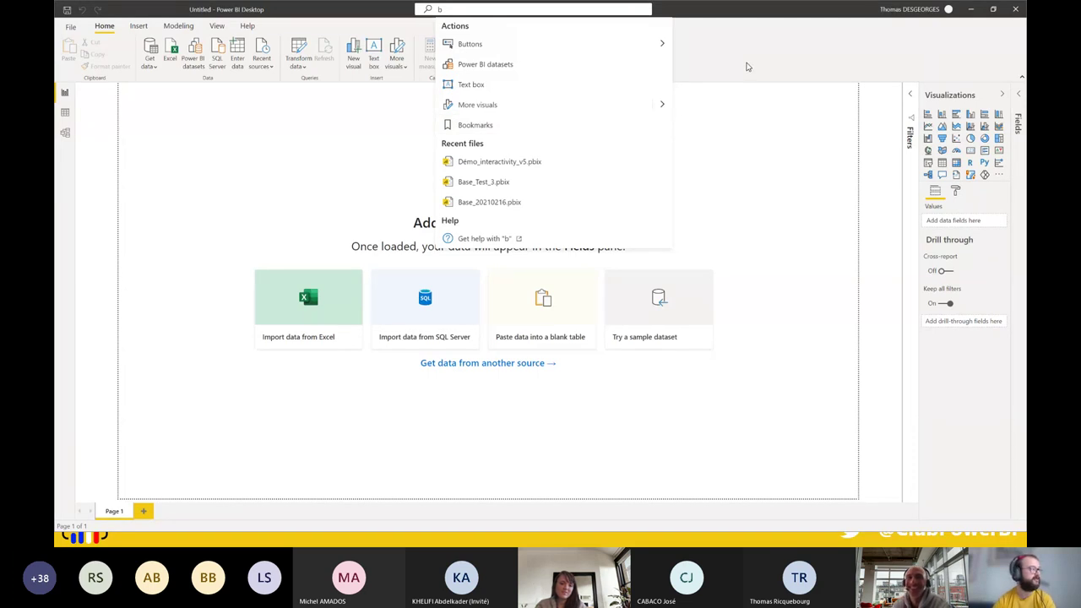
left_click(507, 9)
key("BackSpace")
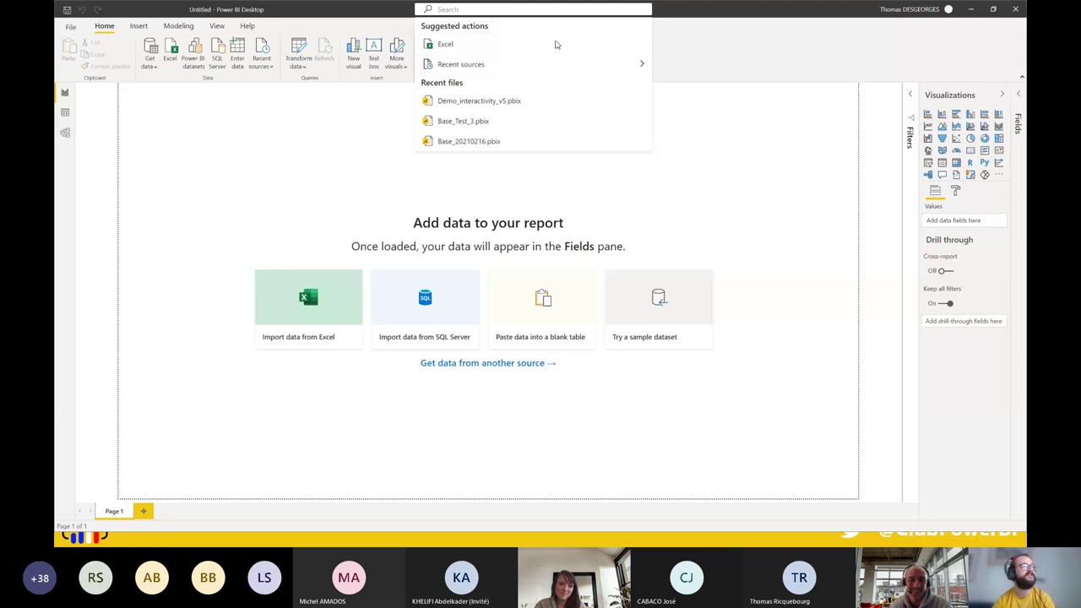
left_click(453, 18)
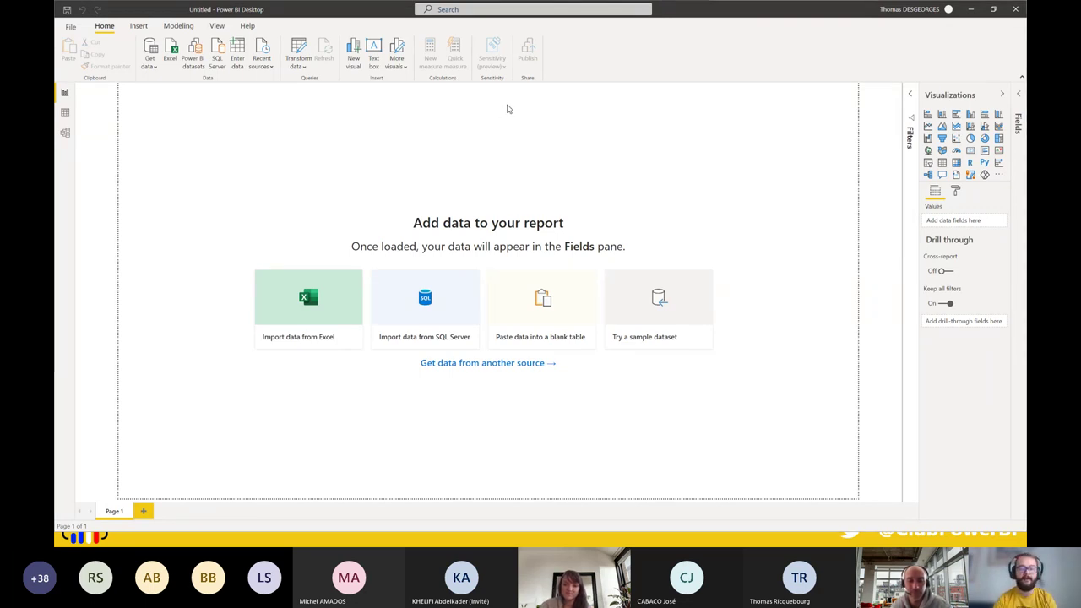
Check the February 2021 topics slide, return to Power BI Desktop and open the full list of data sources.
key("alt+Tab")
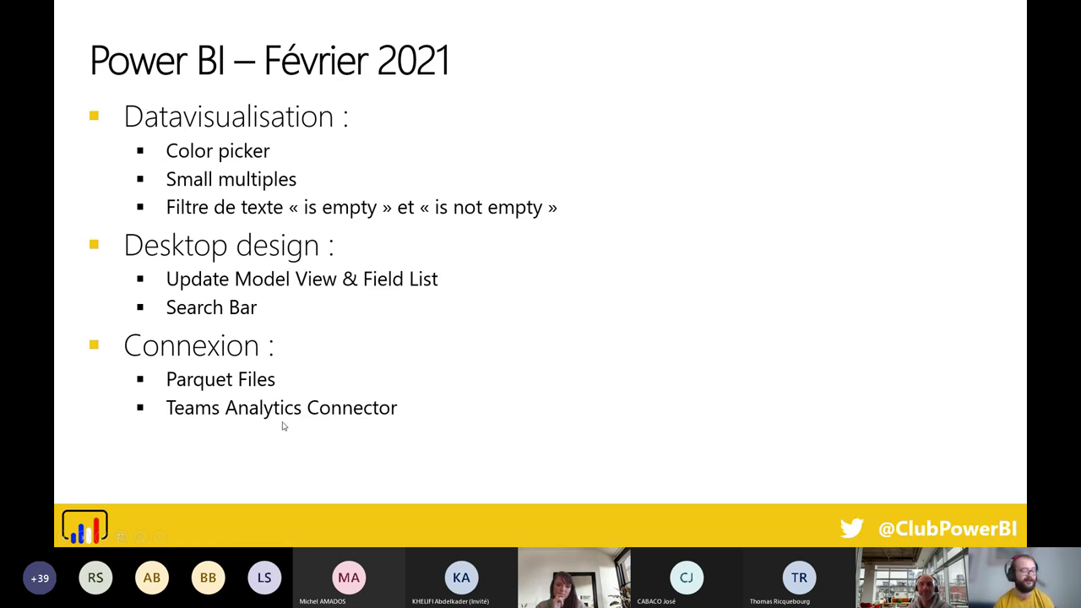
key("alt+Tab")
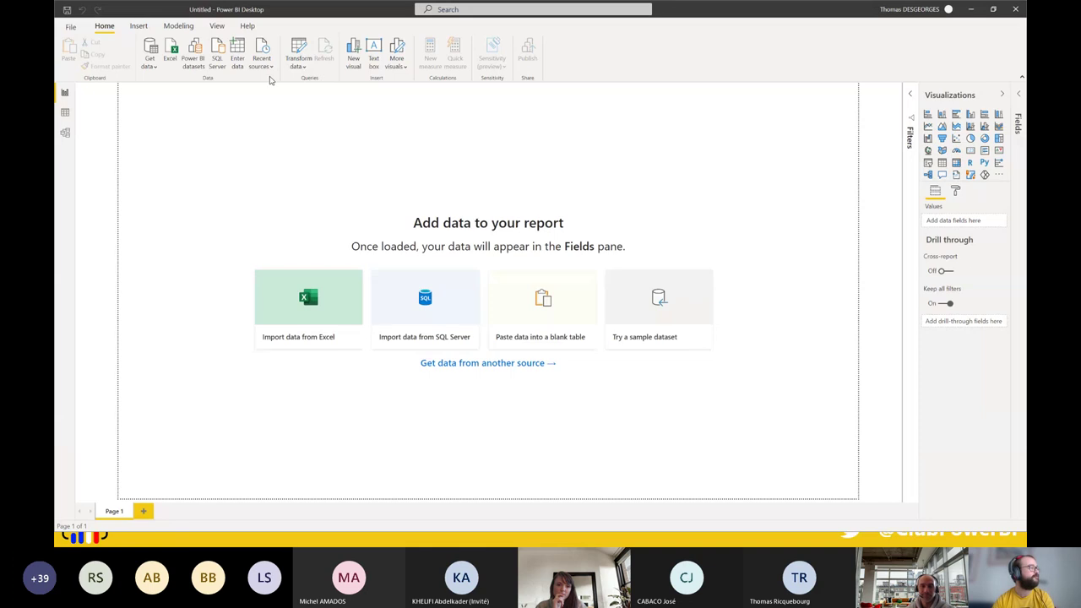
left_click(152, 71)
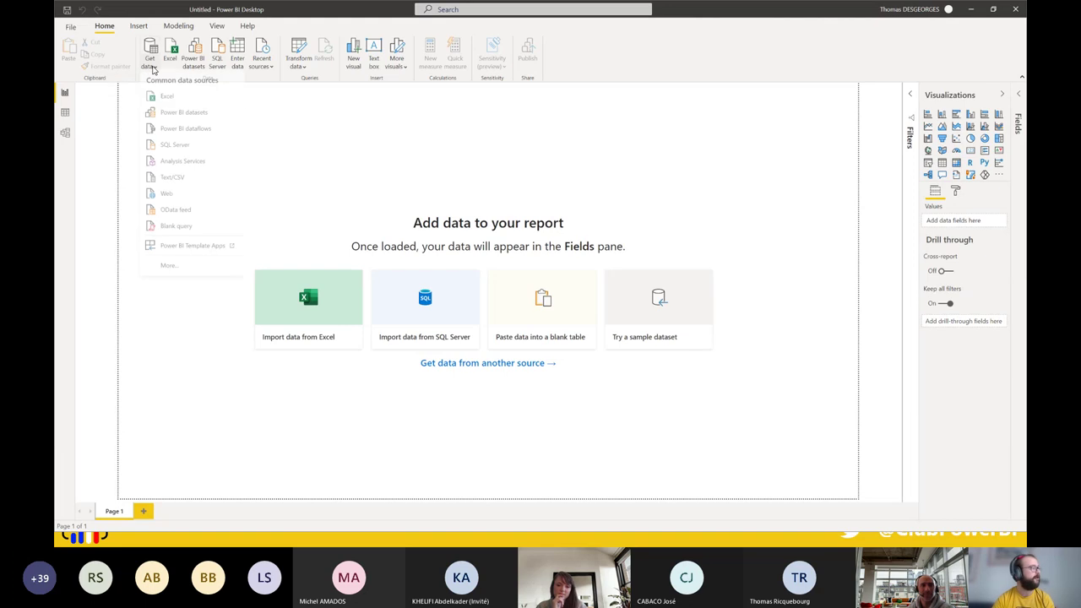
left_click(179, 268)
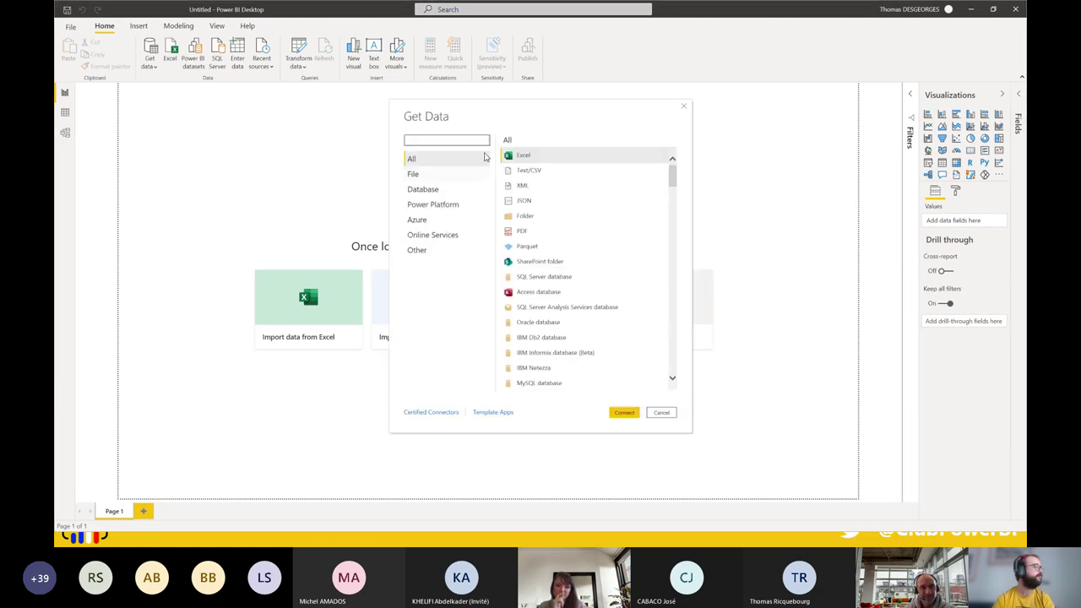
Search the available data sources for "Teams" and clear the search text.
type("Team")
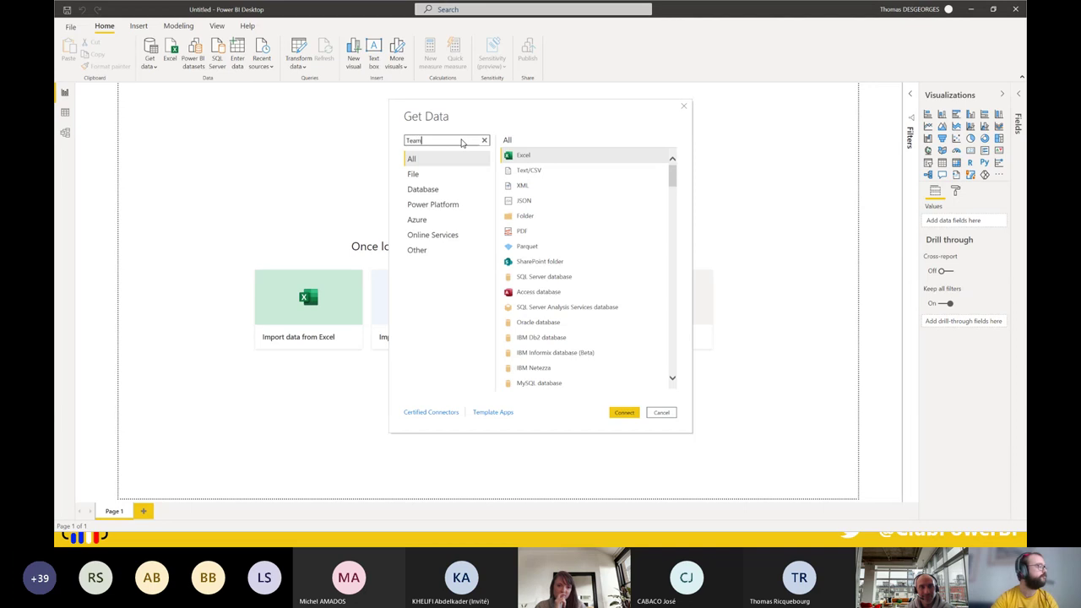
key("BackSpace")
key("BackSpace")
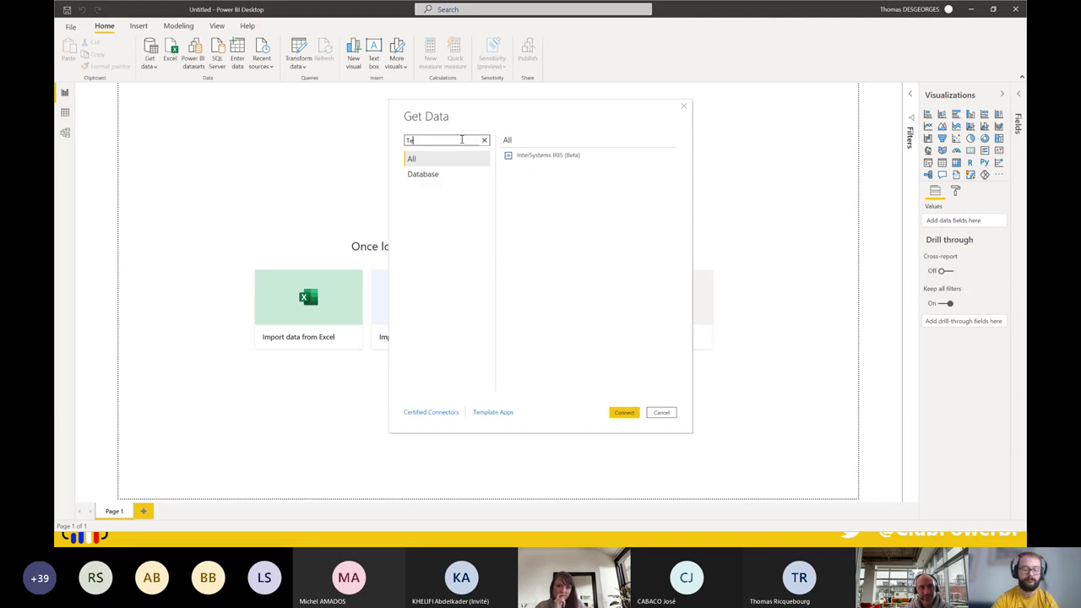
type("ams")
key("BackSpace")
key("BackSpace")
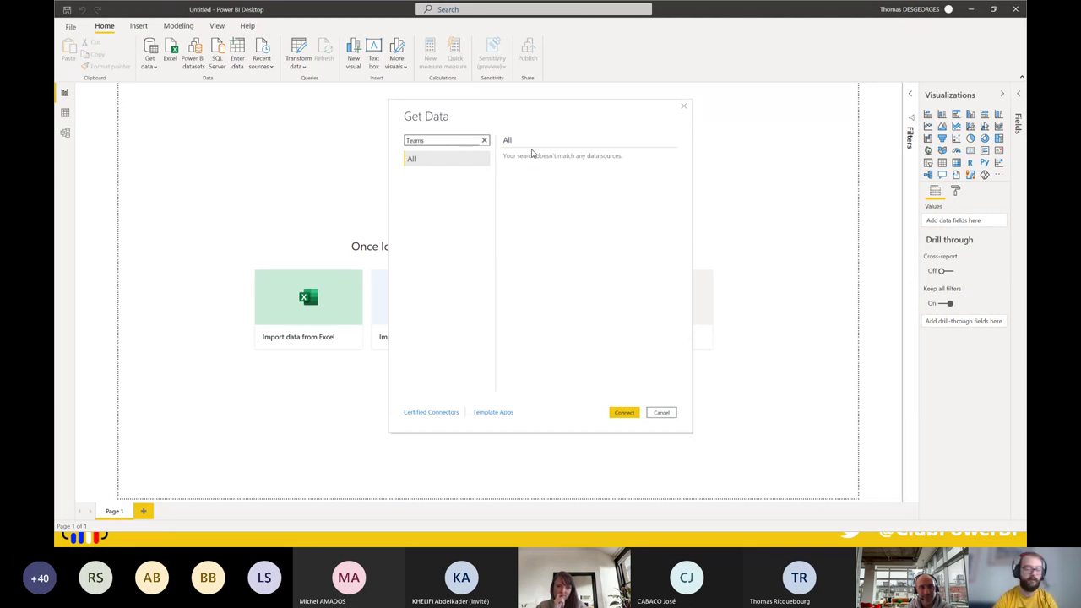
key("BackSpace")
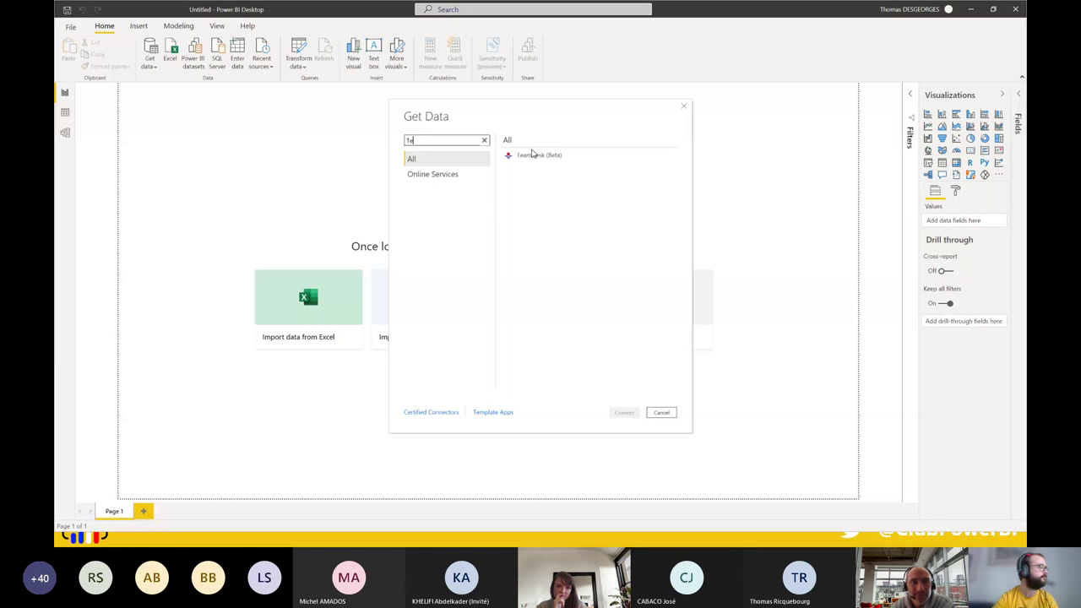
key("BackSpace")
key("BackSpace")
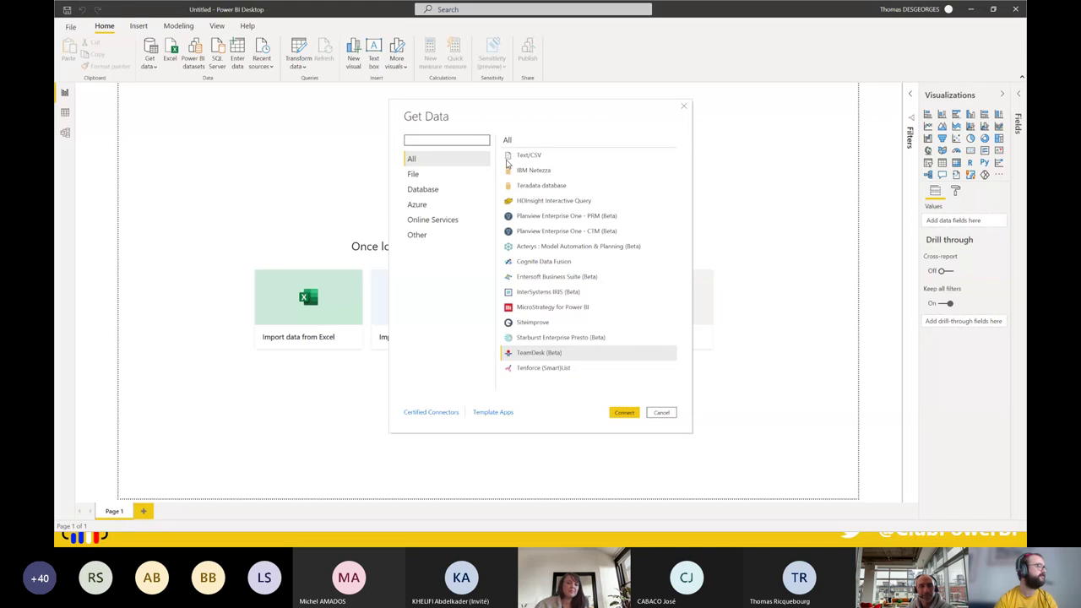
Search the data sources for "Anal" to view the analytics connectors, and close the list without connecting.
type("A")
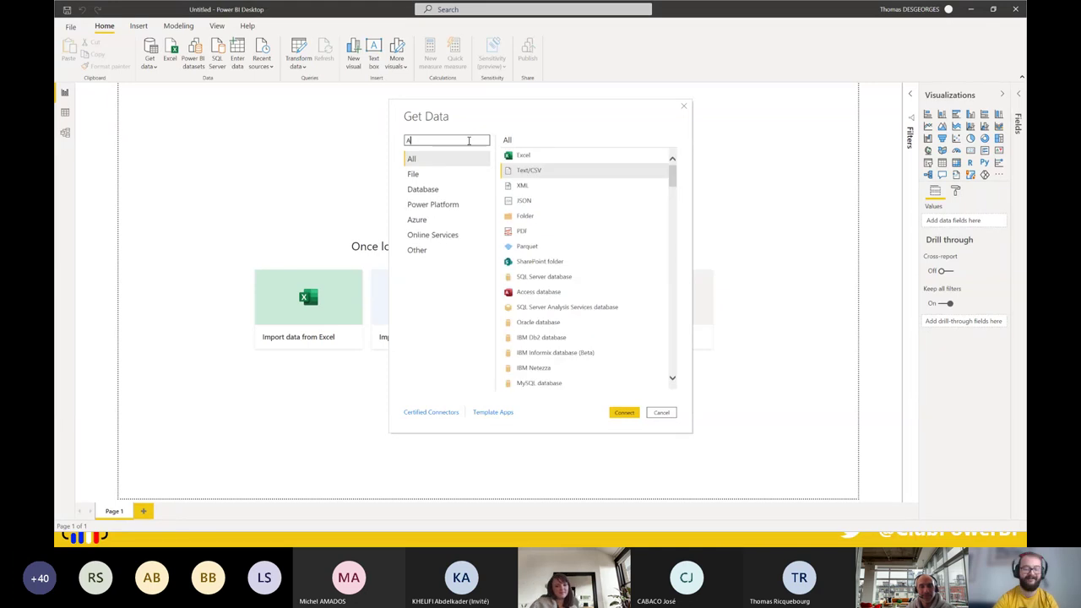
type("nal")
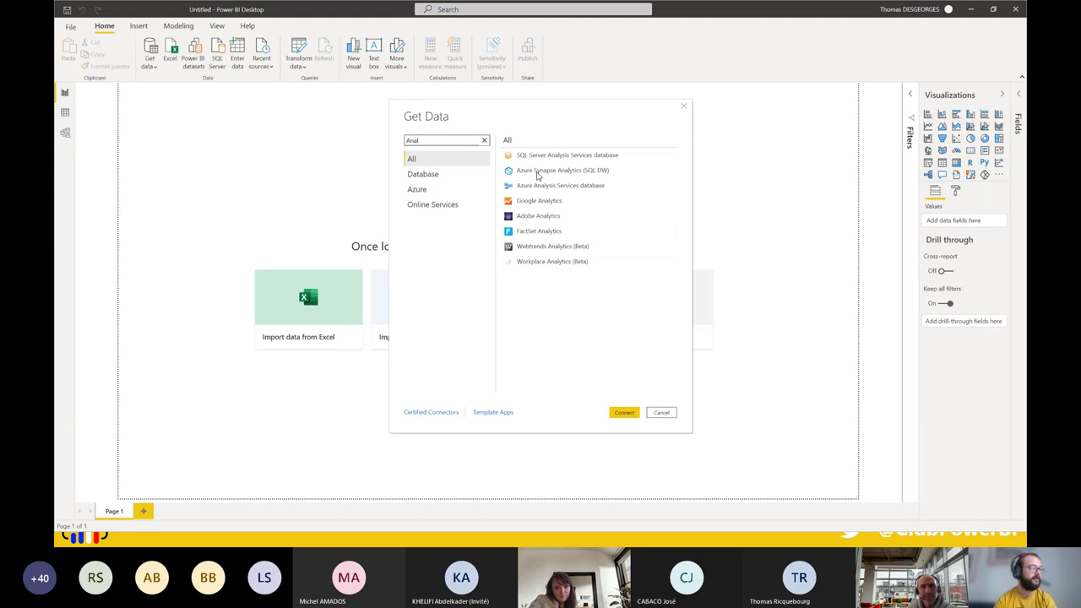
left_click(660, 412)
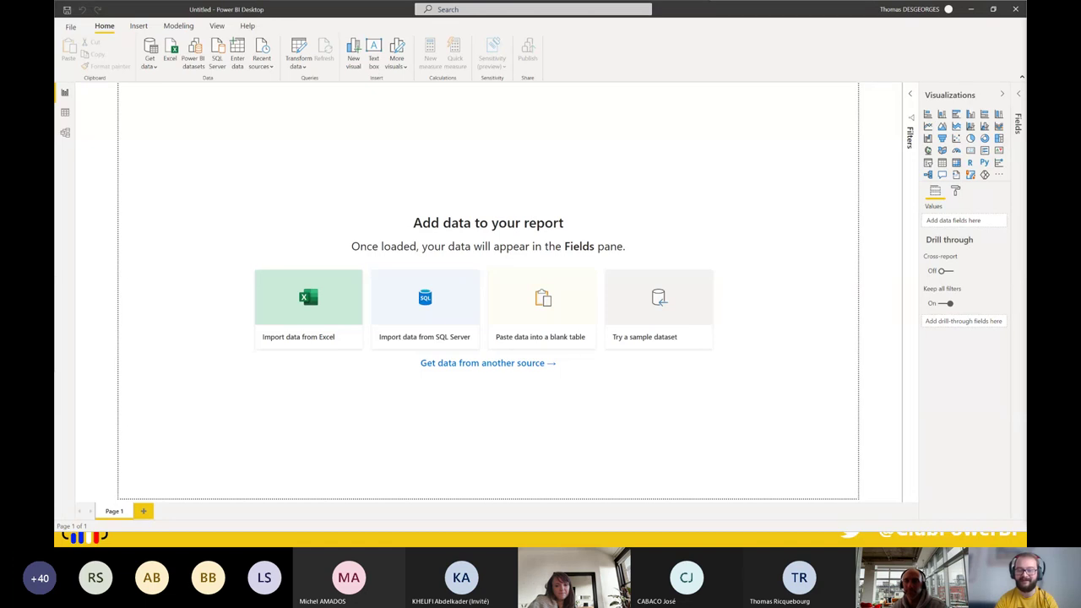
Examine the preview features in the global options, close them without saving, and return to the February 2021 topics slide.
left_click(71, 26)
left_click(121, 185)
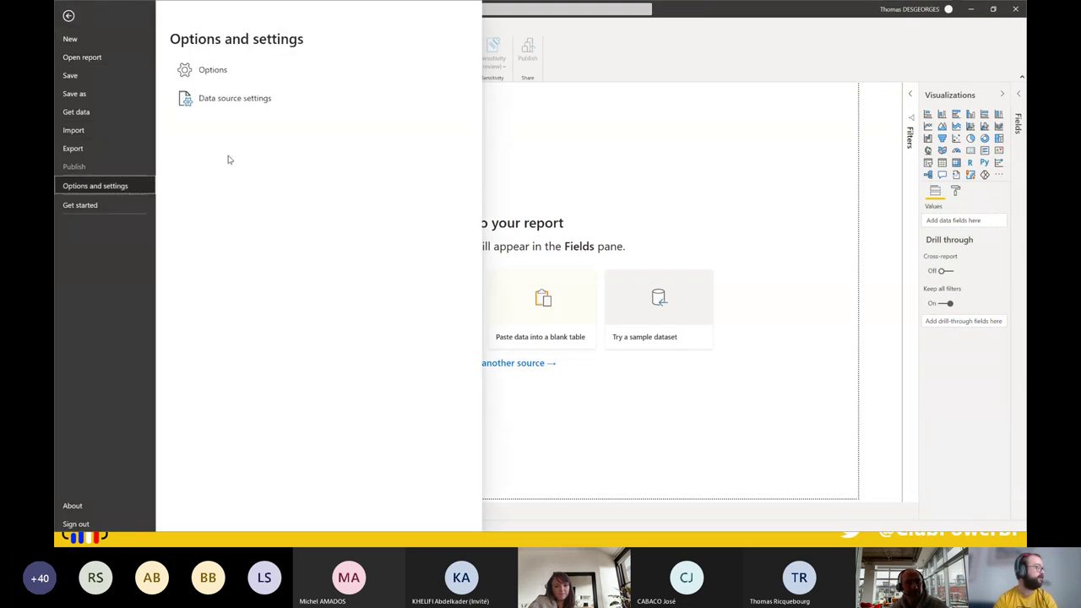
left_click(228, 67)
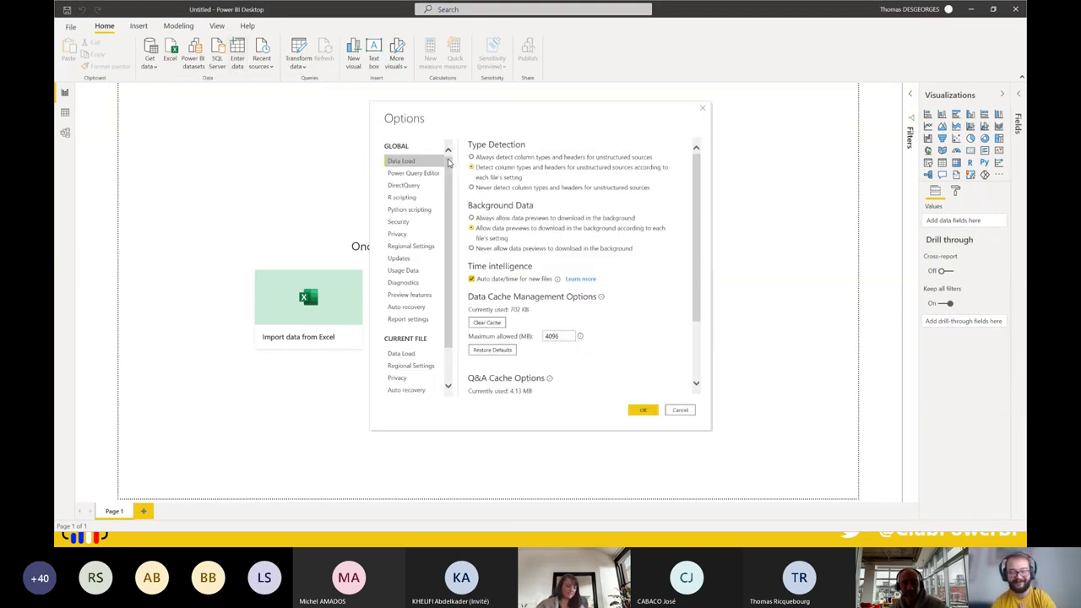
left_click(412, 294)
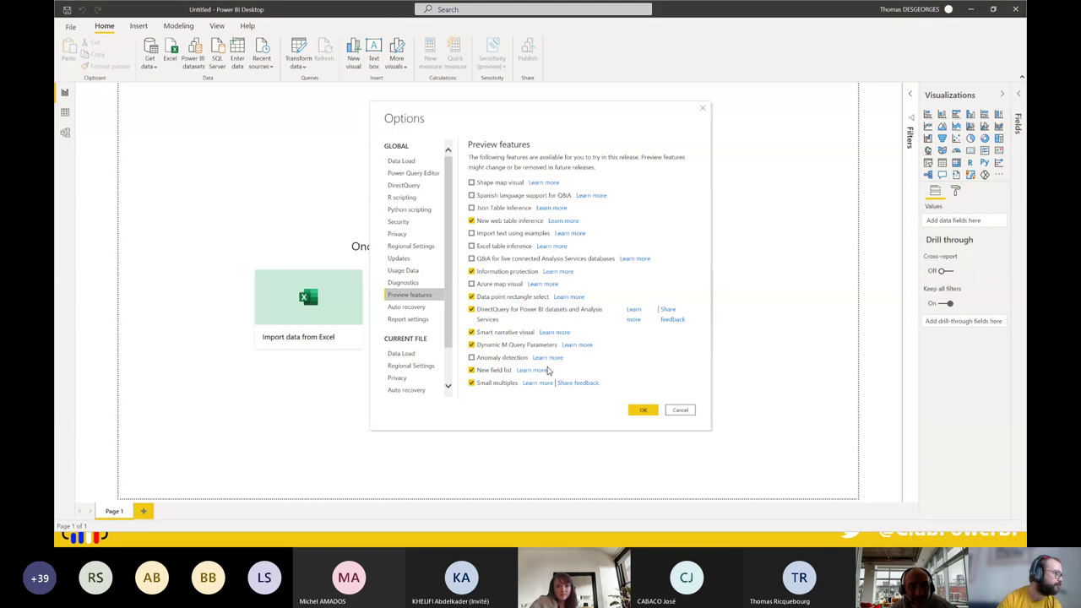
left_click(680, 411)
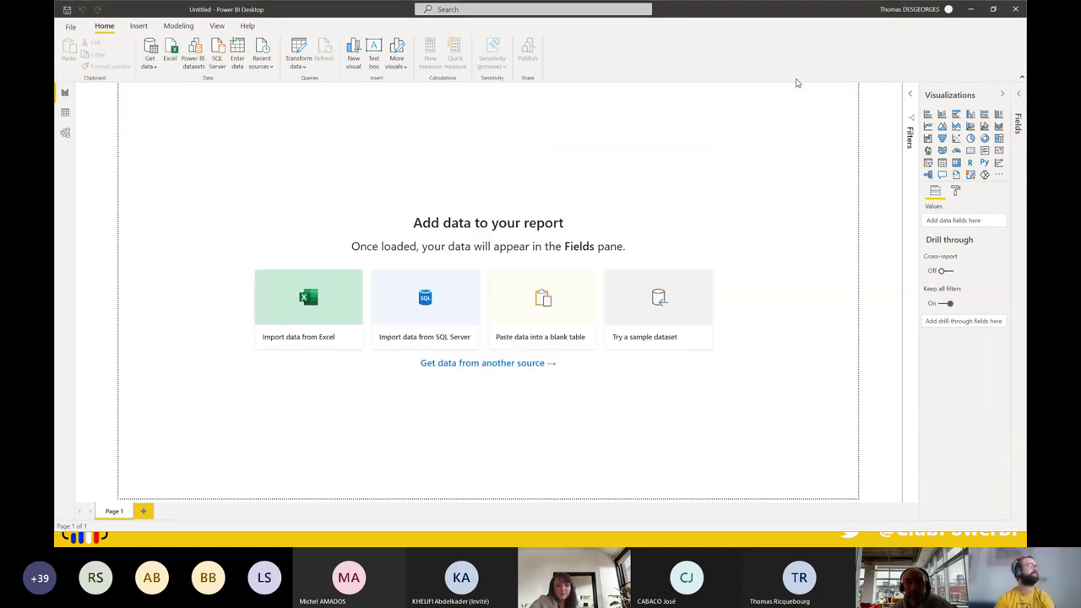
left_click(971, 10)
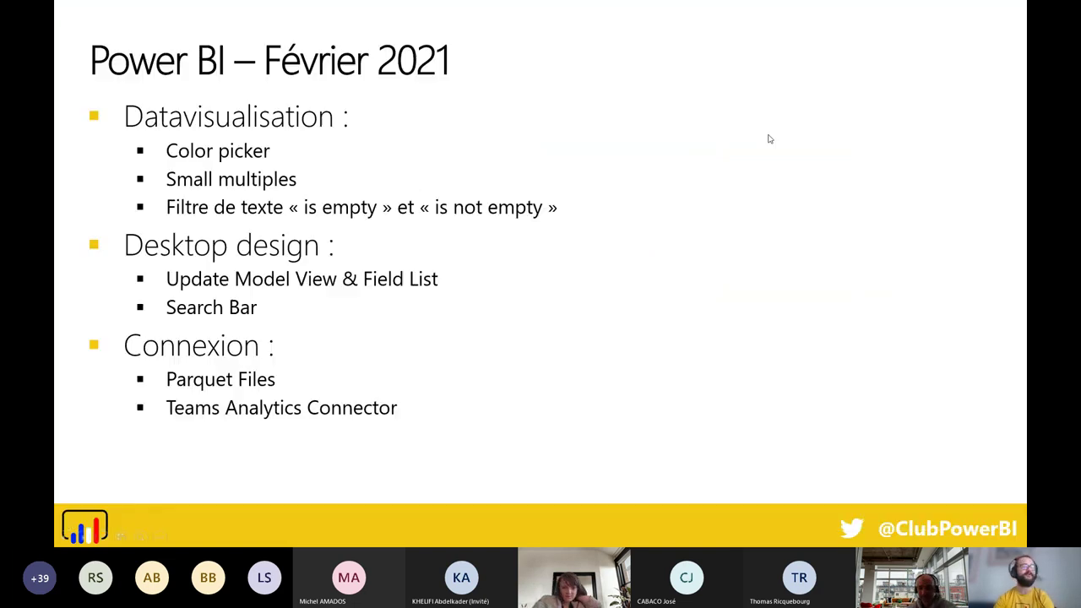